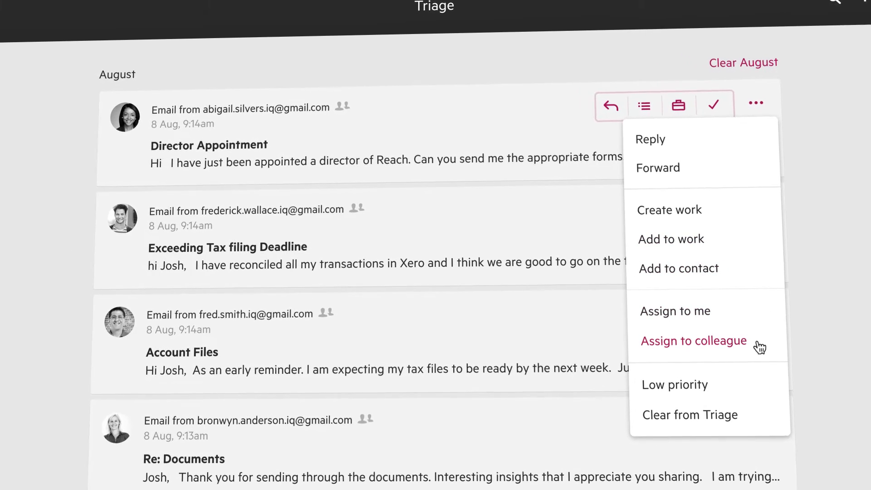
Choose 'Assign to colleague' from the Director Appointment email's '...' menu.
left_click(760, 346)
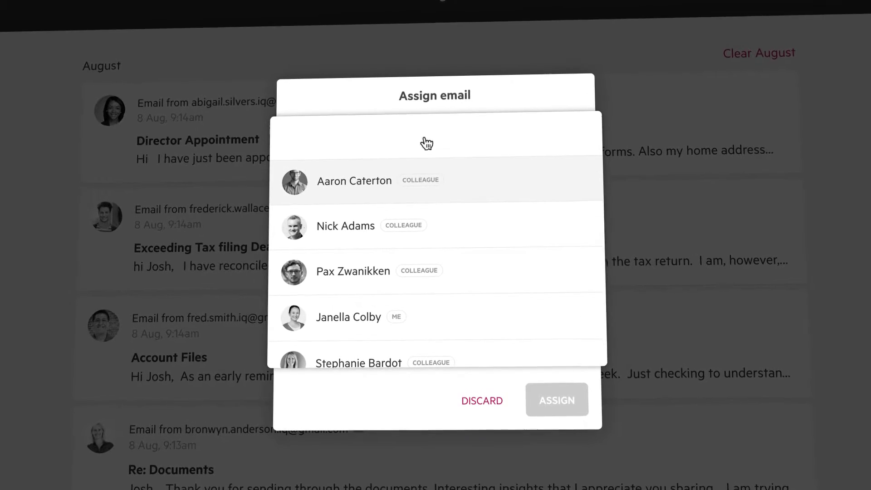
left_click(381, 183)
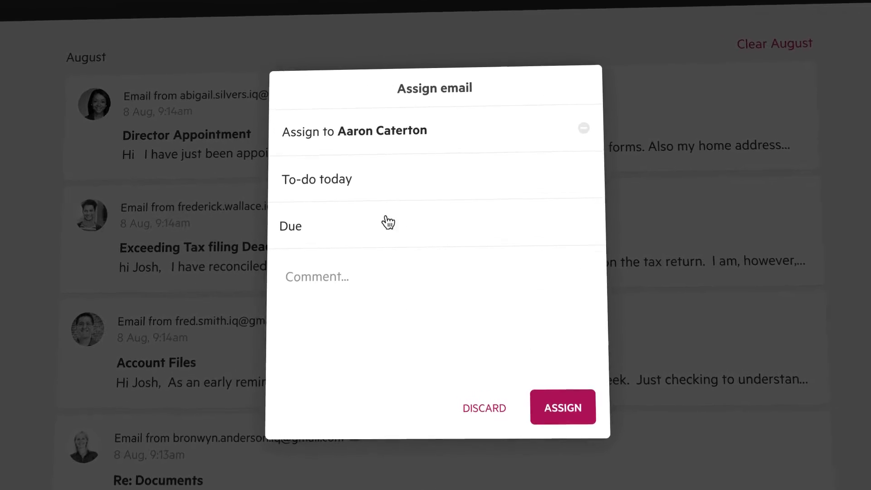